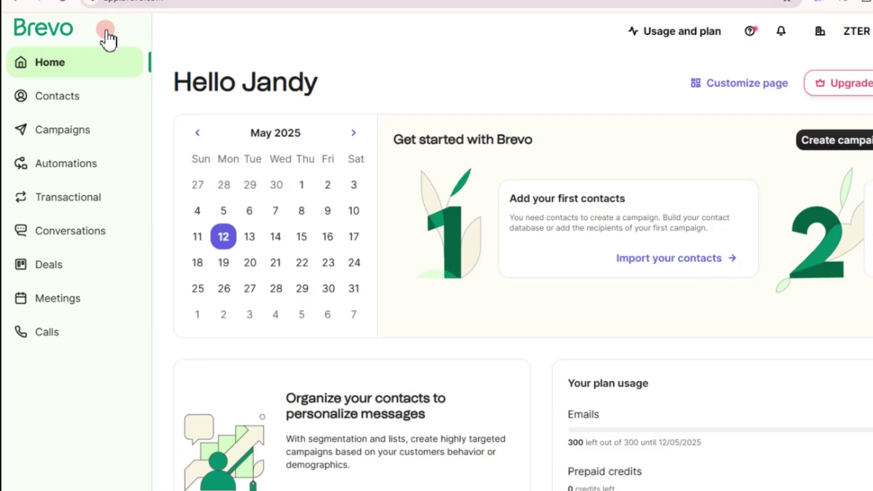
# - Go to Contacts in the sidebar and open the contact database listing 1 contact
pyautogui.click(64, 61)
pyautogui.click(63, 95)
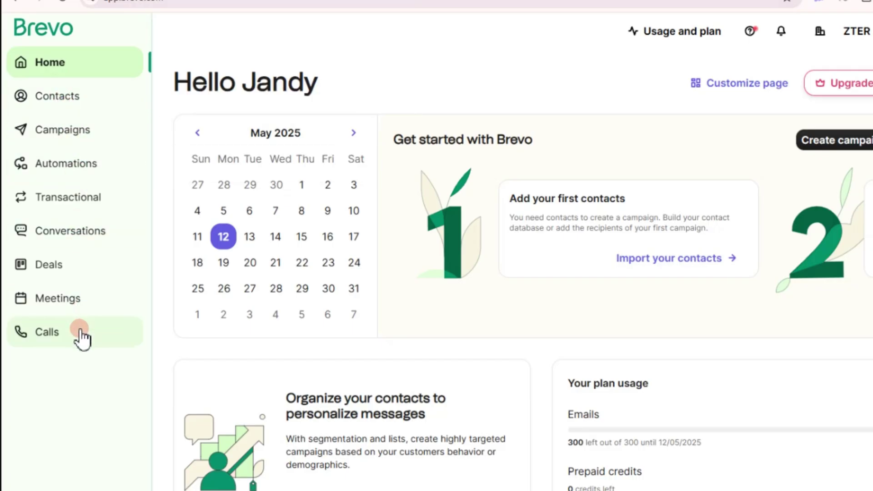
pyautogui.click(51, 108)
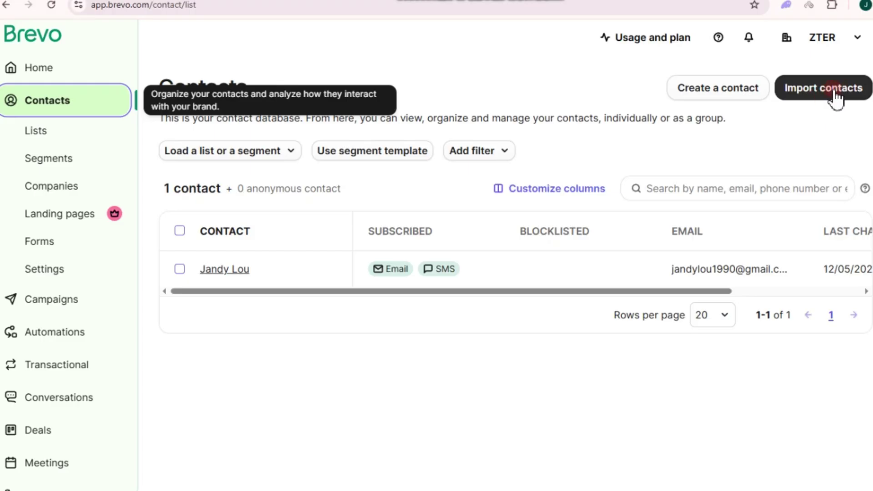
# - Open a blank Create a contact form and look through its fields back to FIRSTNAME
pyautogui.click(726, 87)
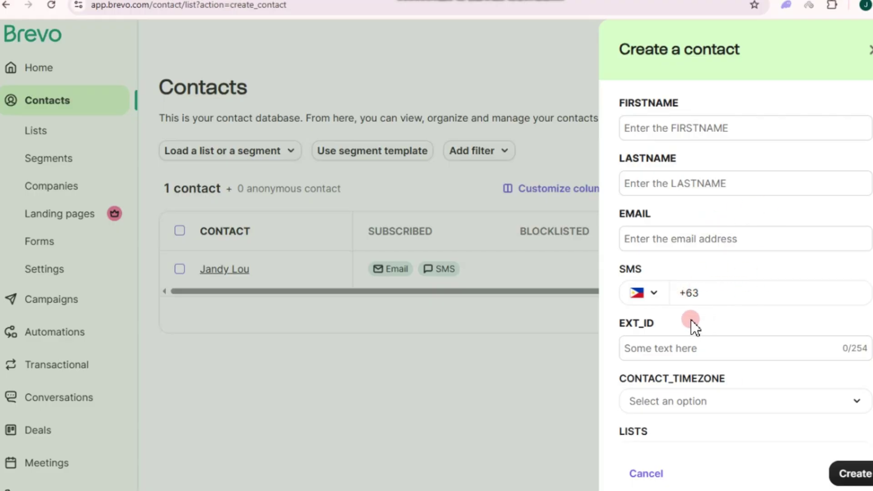
pyautogui.scroll(-2, 710, 418)
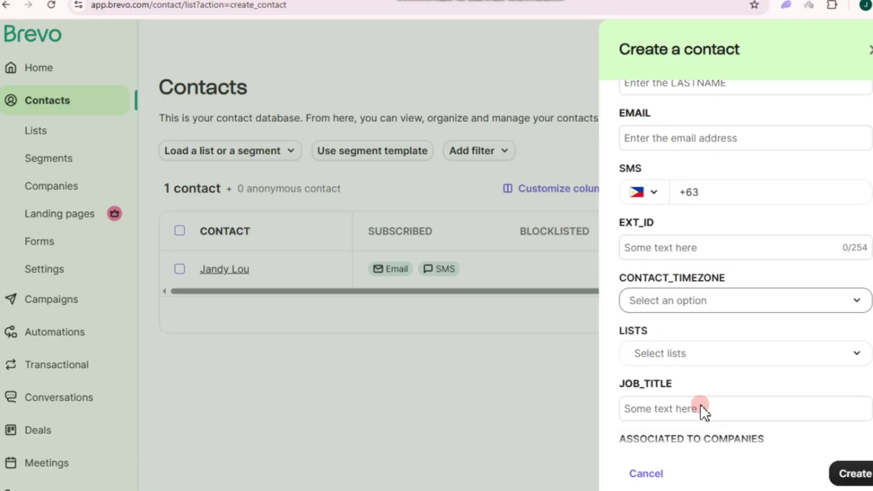
pyautogui.scroll(-1, 700, 404)
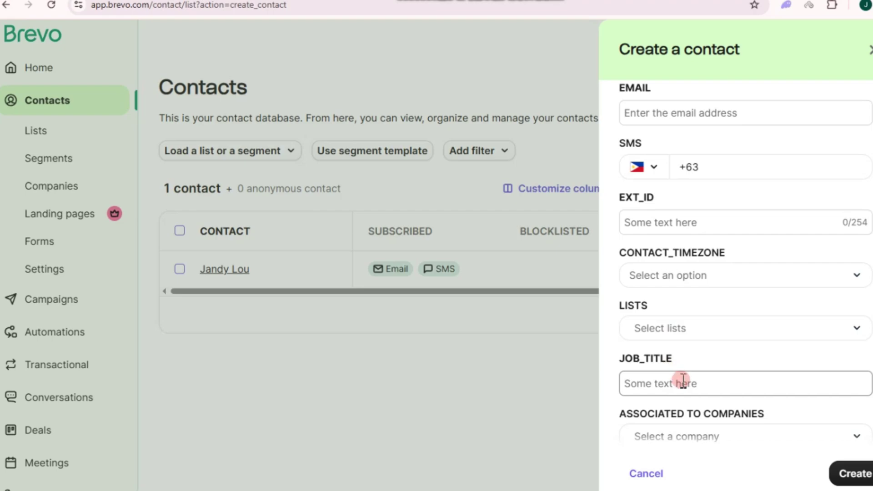
pyautogui.scroll(-2, 729, 436)
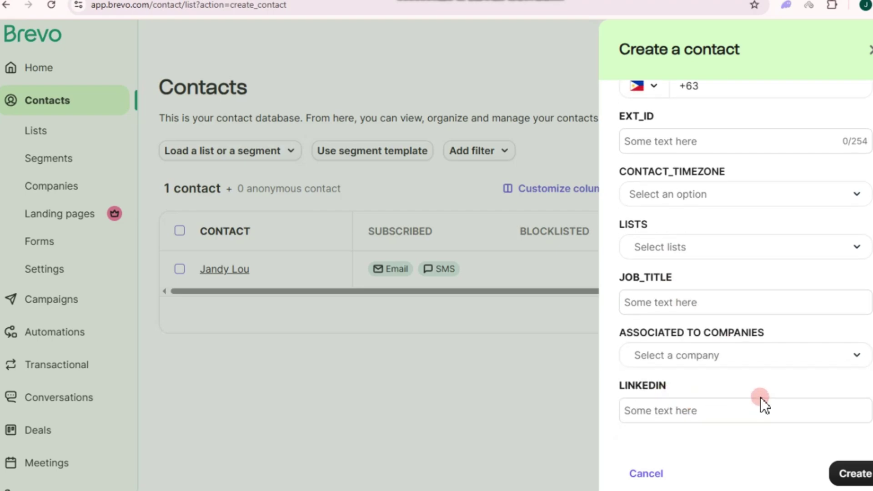
pyautogui.scroll(5, 771, 369)
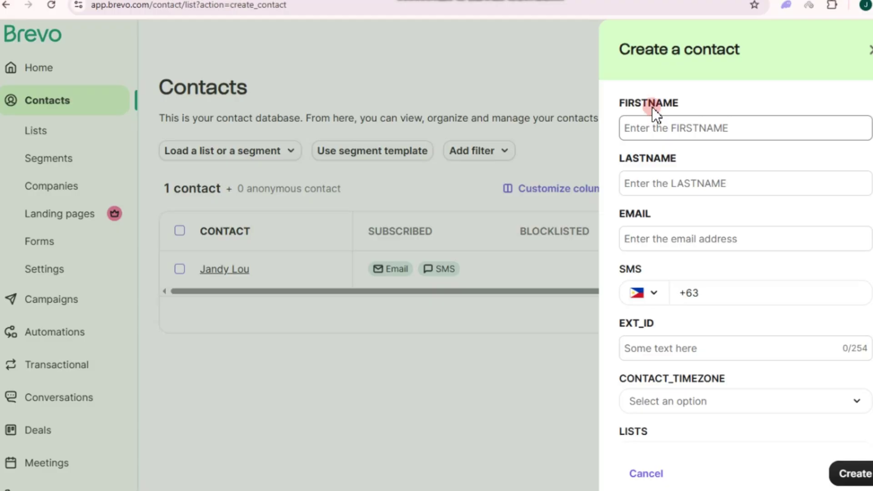
# - Enter the new contact's first name, last name and e-mail address in the form
pyautogui.click(668, 129)
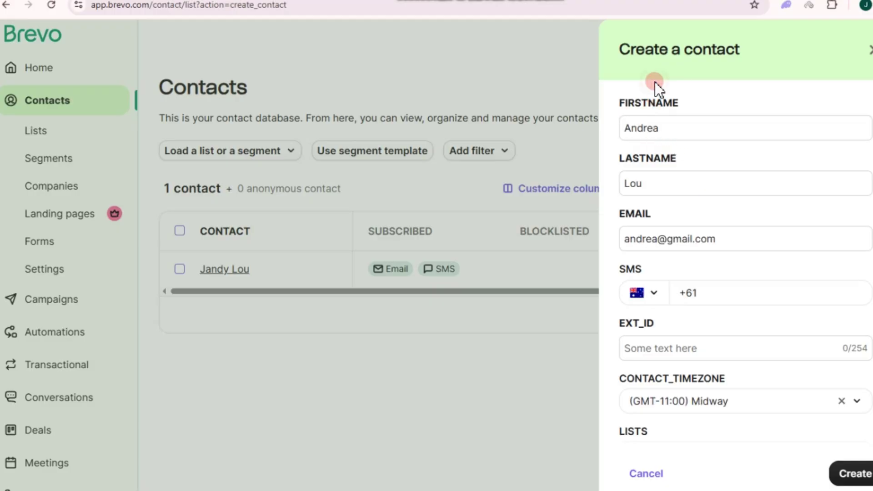
pyautogui.click(681, 120)
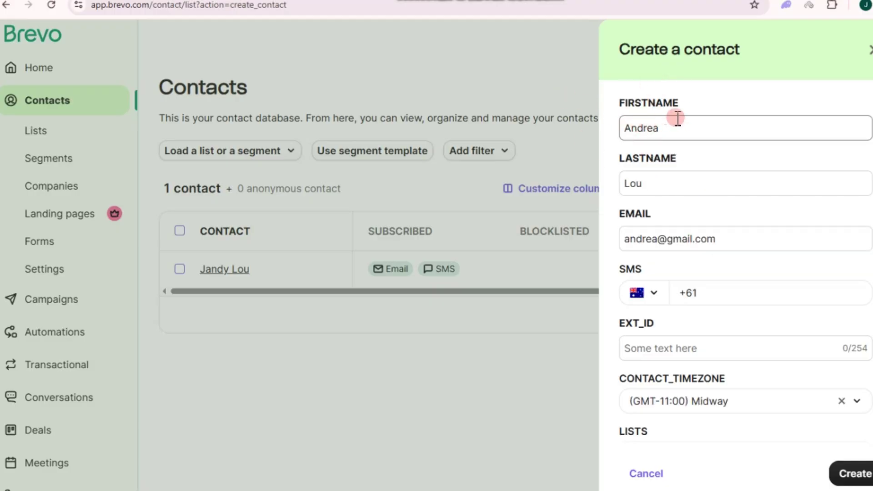
pyautogui.click(630, 173)
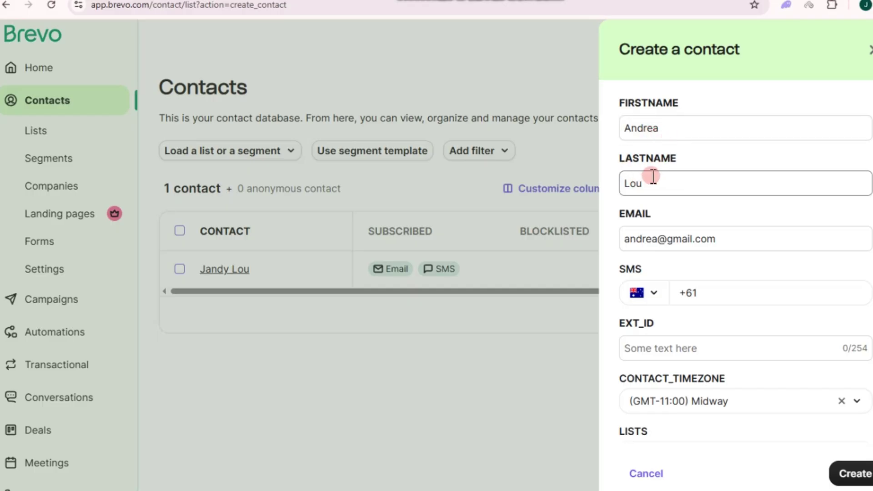
pyautogui.moveTo(626, 235); pyautogui.dragTo(757, 237)
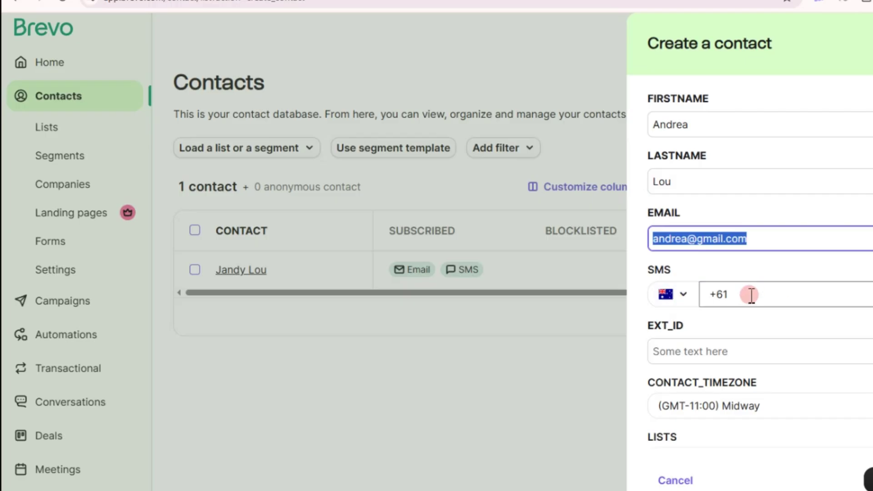
pyautogui.scroll(-2, 752, 368)
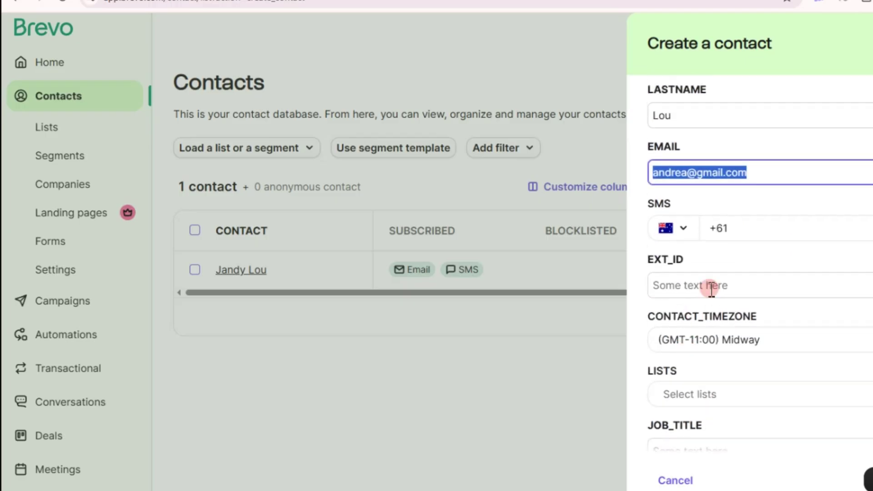
pyautogui.scroll(-2, 738, 340)
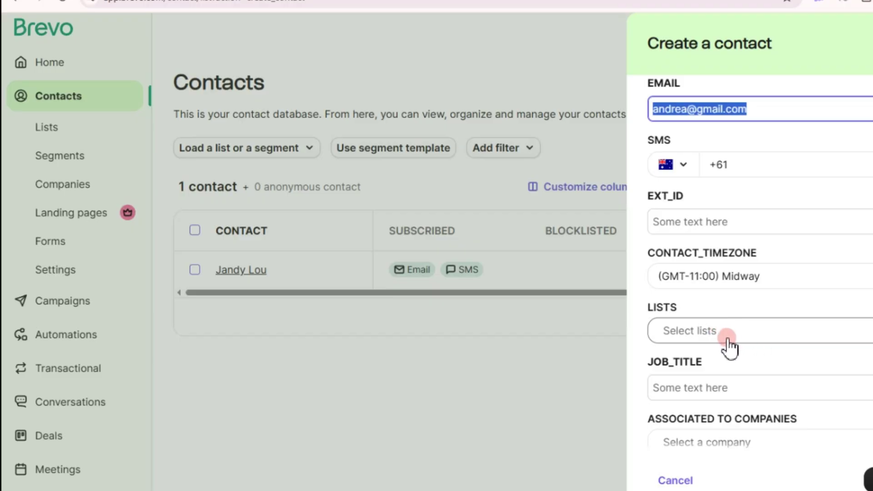
# - Create a new list named Staff #3 in Your First Folder and assign it to the contact
pyautogui.click(725, 336)
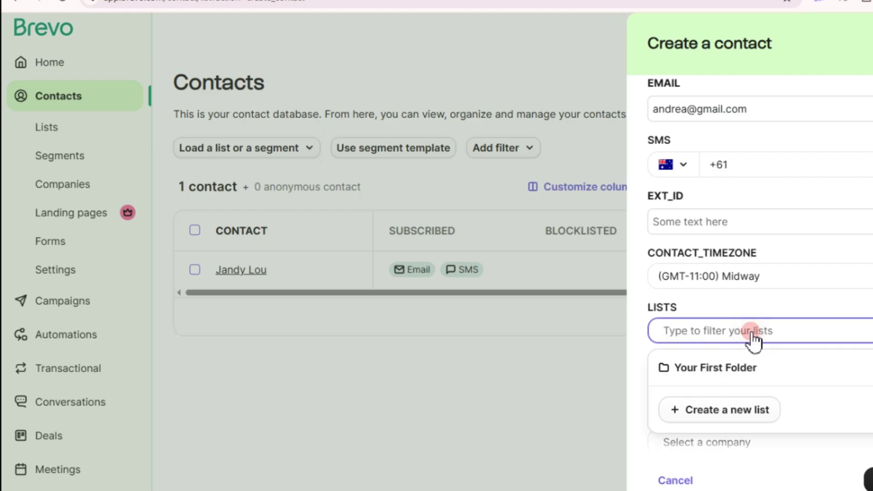
pyautogui.click(731, 411)
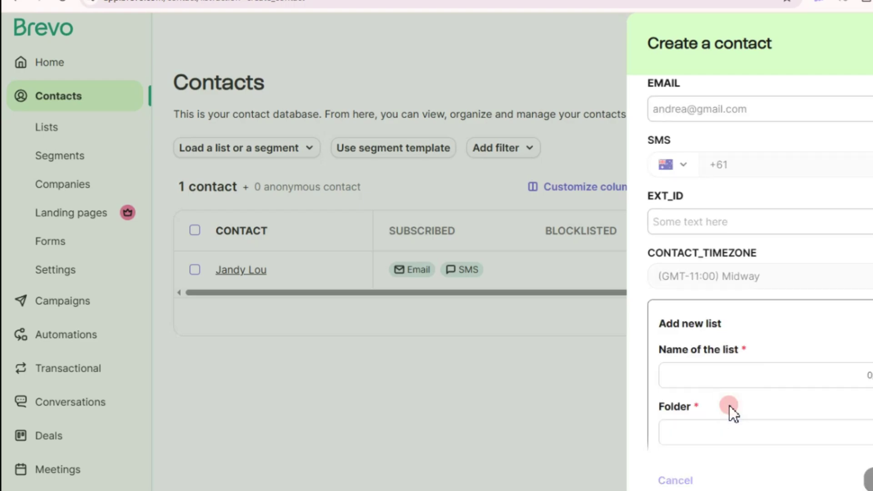
pyautogui.click(704, 379)
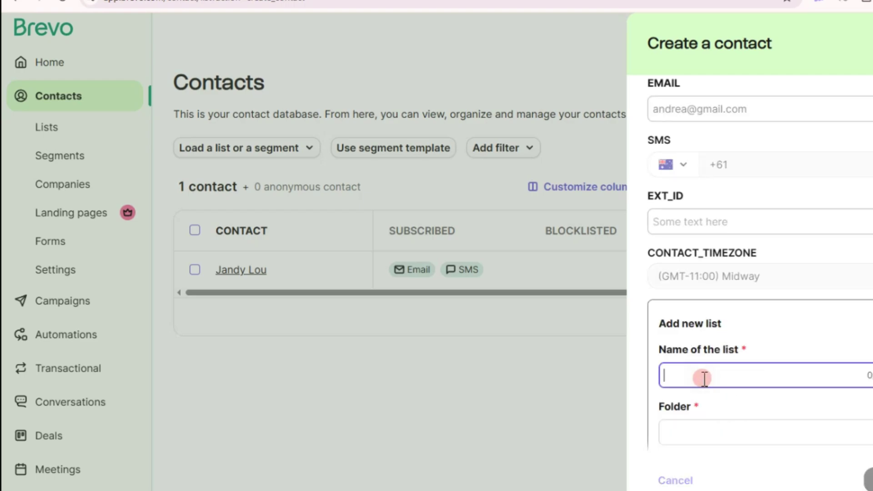
pyautogui.write('Staff')
pyautogui.scroll(-2, 709, 345)
pyautogui.click(717, 375)
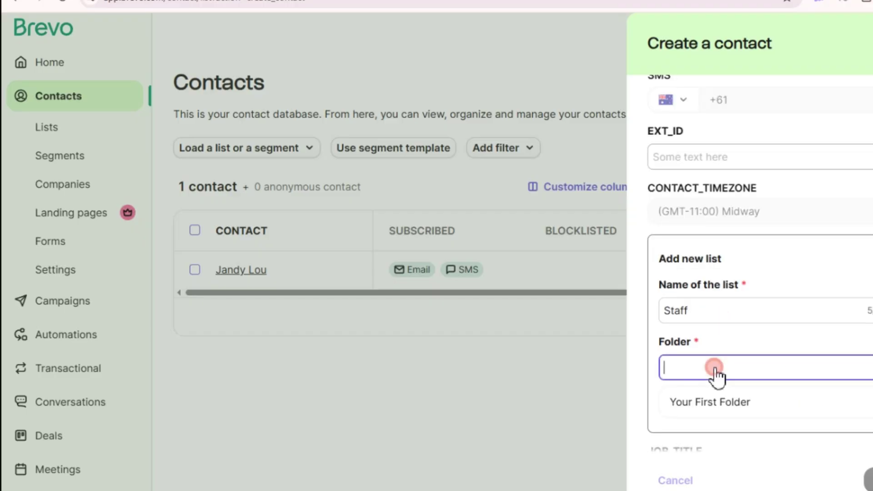
pyautogui.click(721, 402)
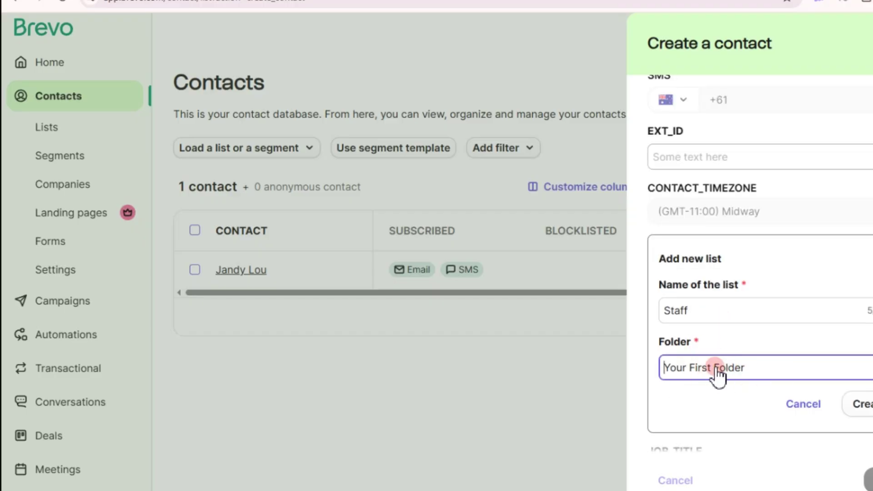
pyautogui.write('Staff #2')
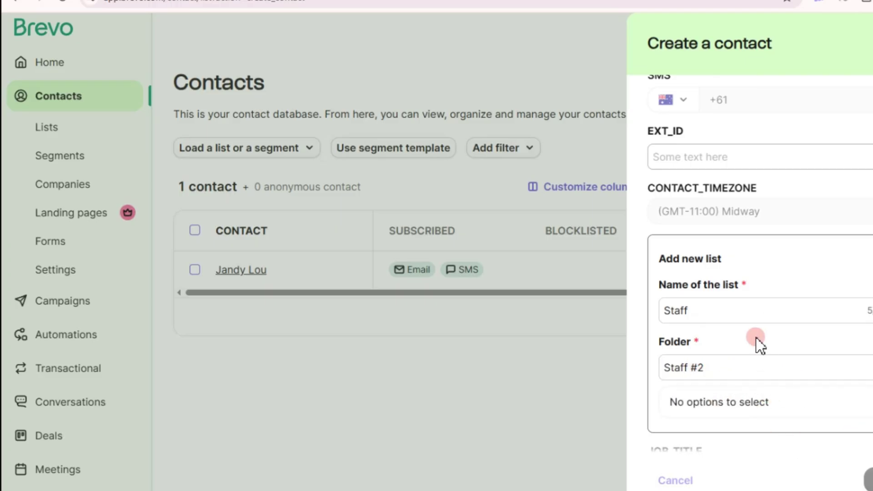
pyautogui.click(826, 363)
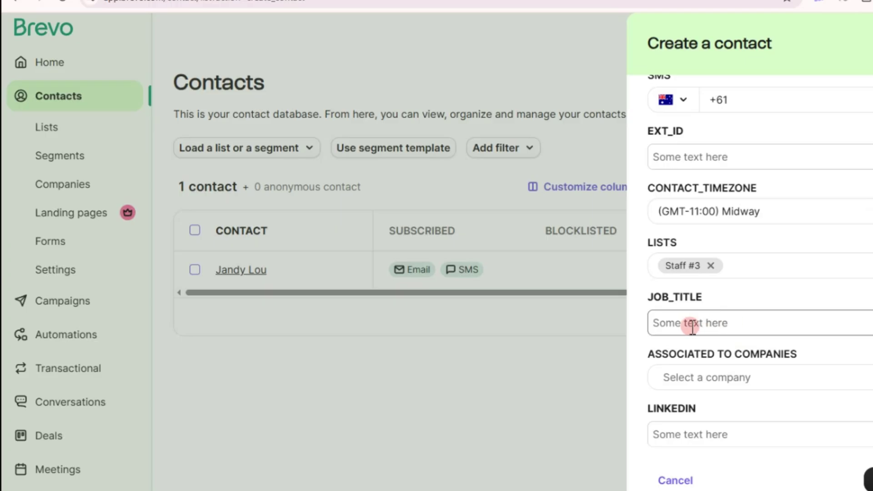
# - Leave the contact unassociated with any company and save the new contact
pyautogui.click(789, 379)
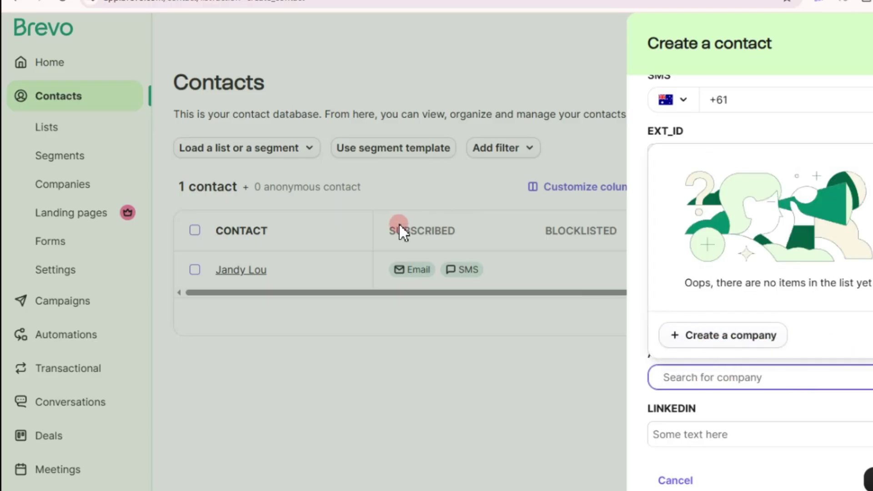
pyautogui.click(767, 394)
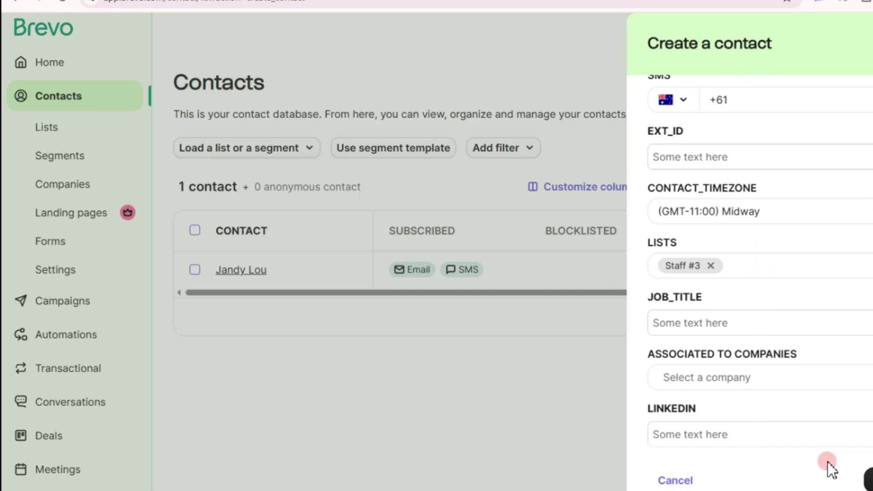
pyautogui.click(868, 478)
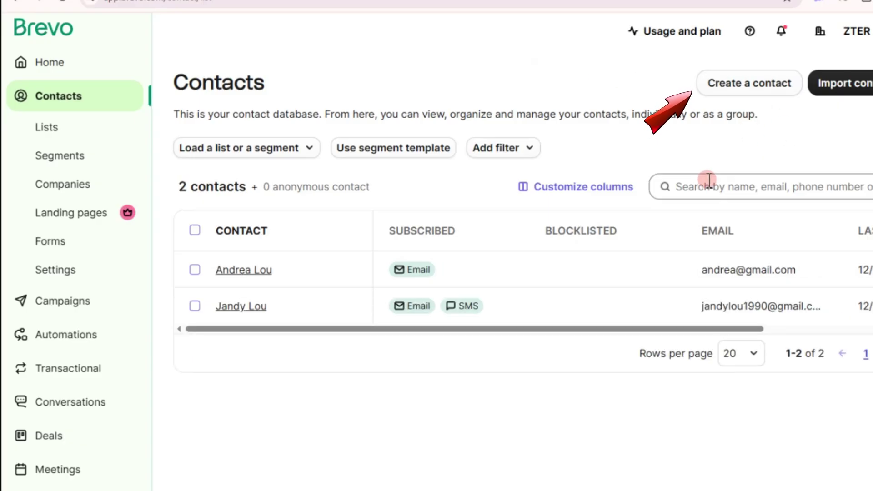
# - Start another new contact and look through the blank form's fields
pyautogui.click(728, 89)
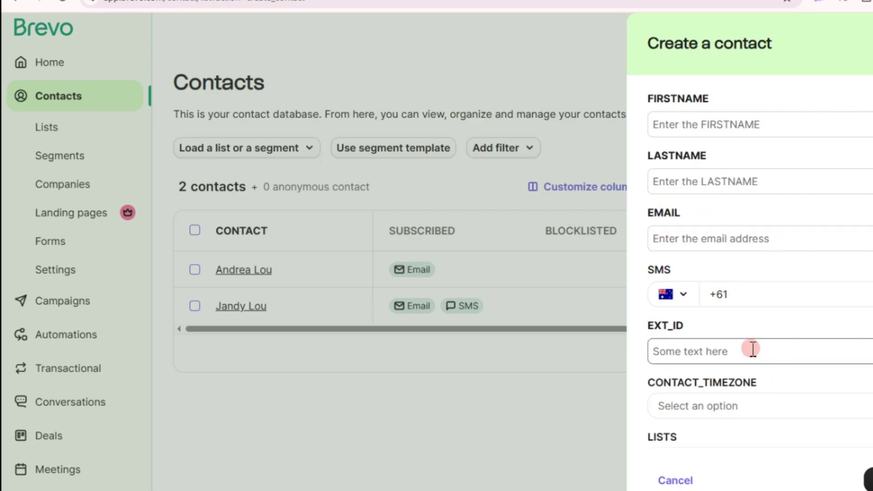
pyautogui.scroll(-3, 733, 346)
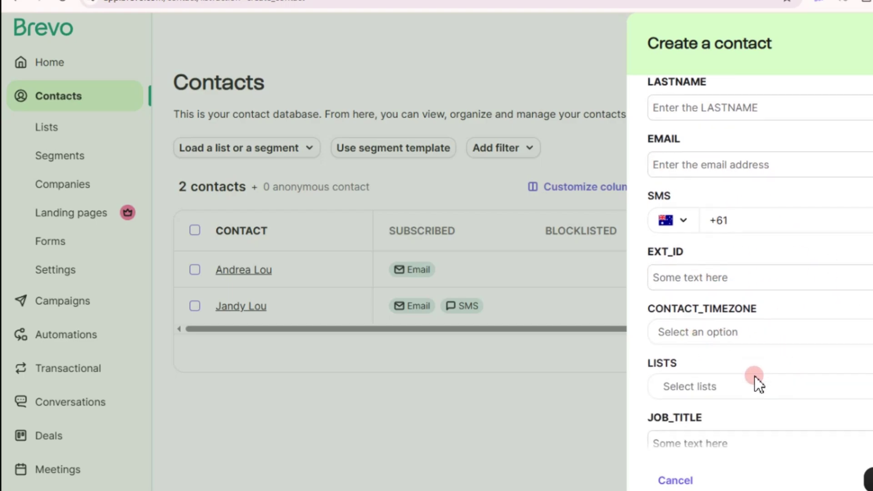
pyautogui.scroll(-3, 754, 375)
pyautogui.scroll(-1, 747, 363)
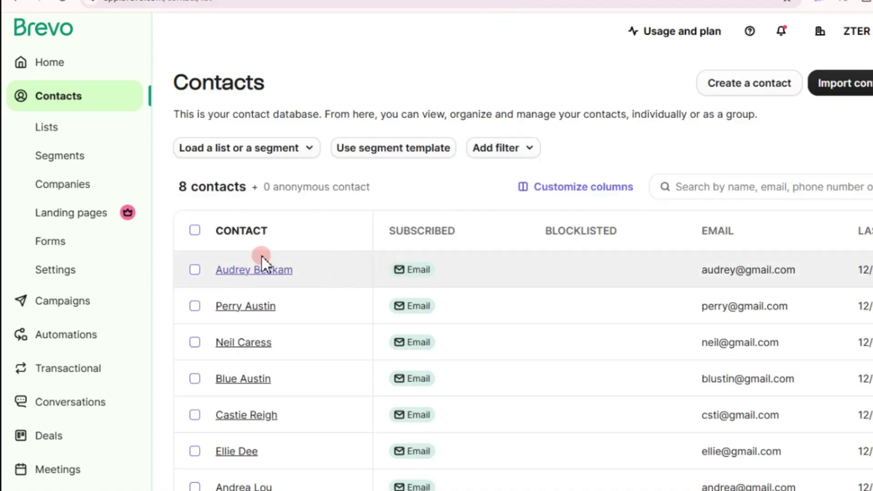
pyautogui.scroll(-2, 308, 306)
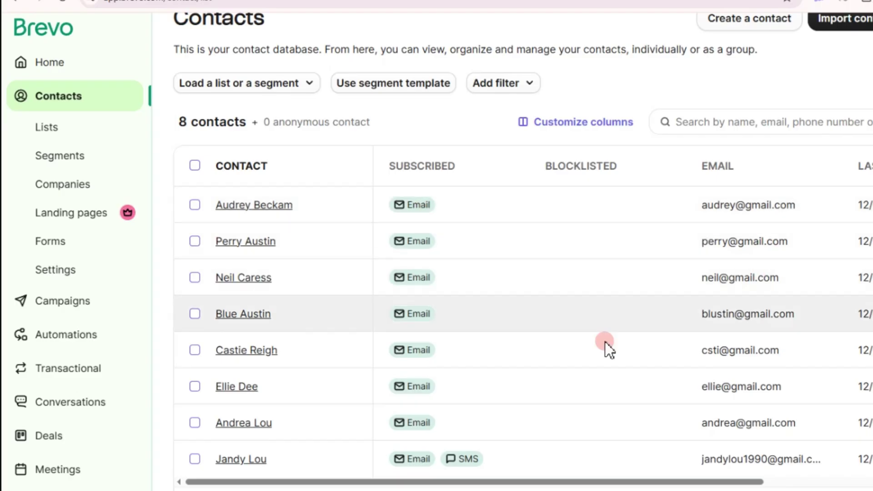
pyautogui.scroll(-1, 604, 345)
pyautogui.scroll(3, 633, 350)
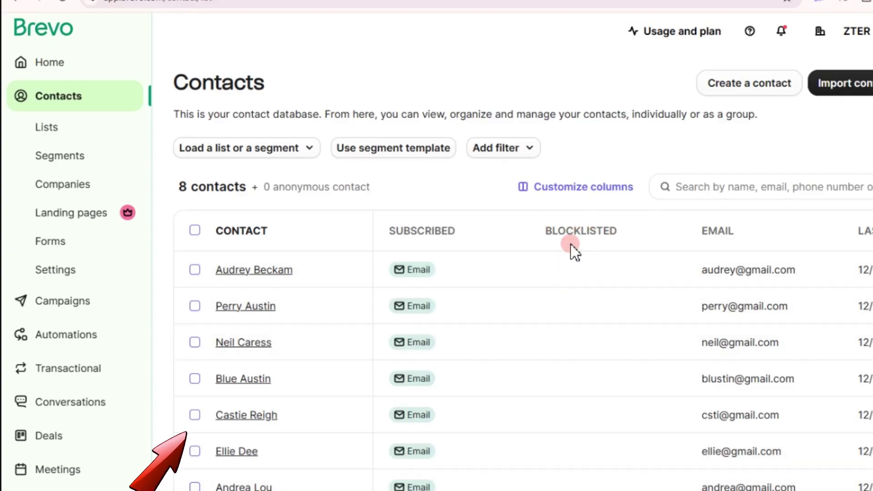
pyautogui.scroll(-3, 586, 326)
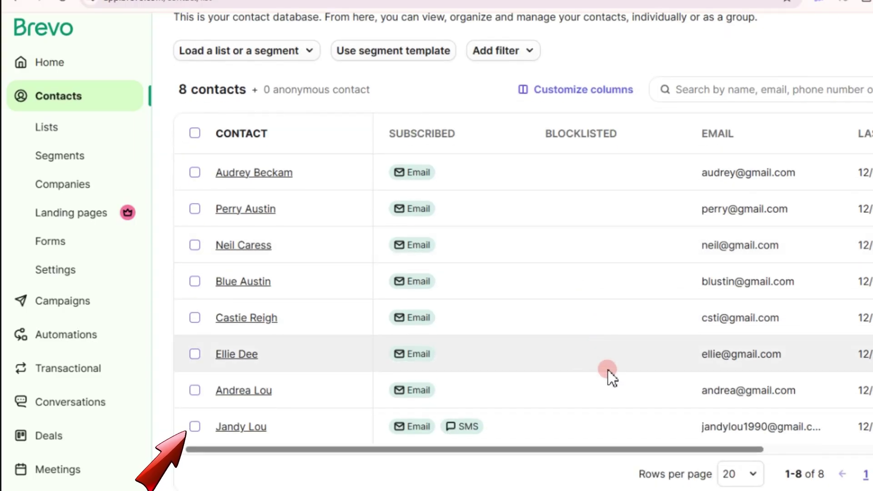
pyautogui.scroll(3, 600, 373)
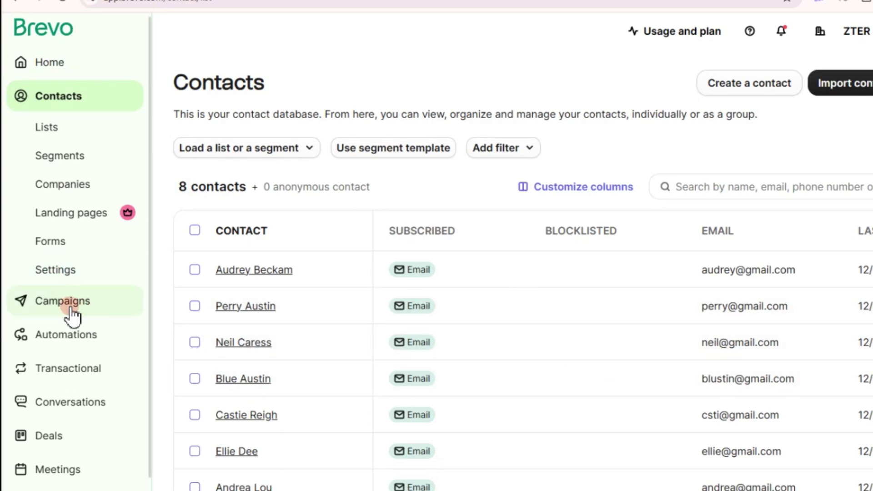
# - Go to Campaigns and start a new Email campaign
pyautogui.click(90, 304)
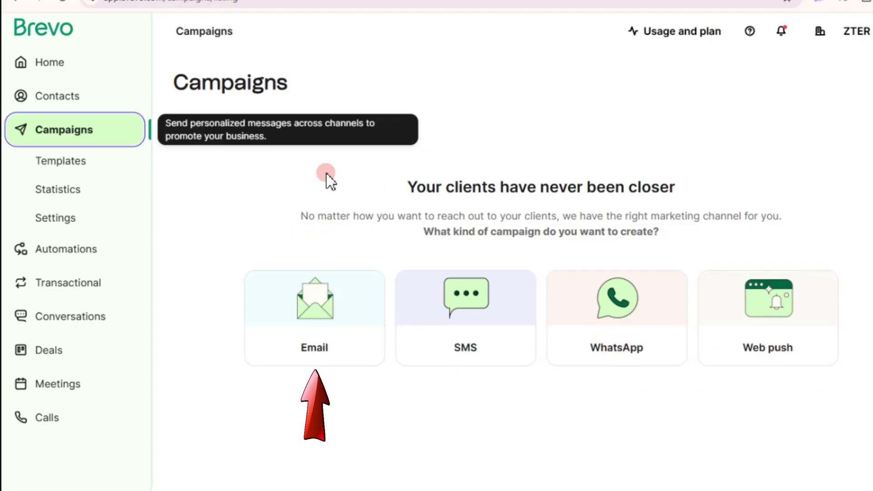
pyautogui.click(328, 324)
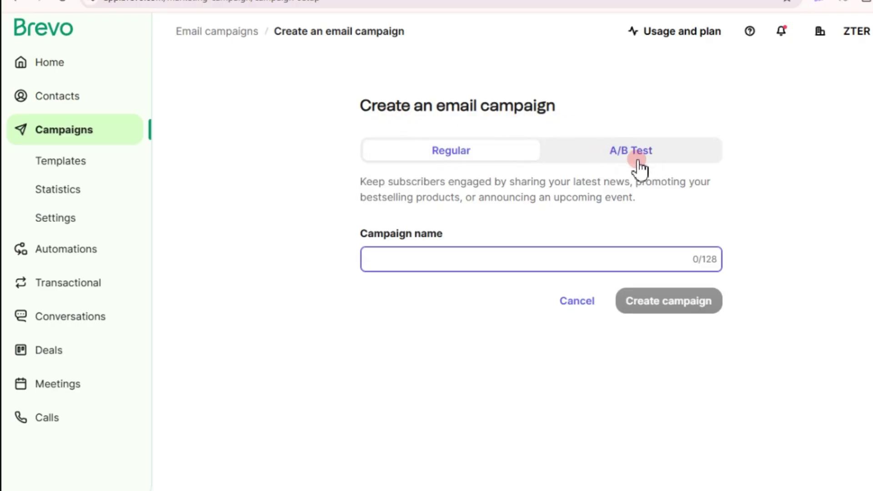
# - Create a Regular email campaign named 'Reminders for Upcoming Sales'
pyautogui.click(451, 152)
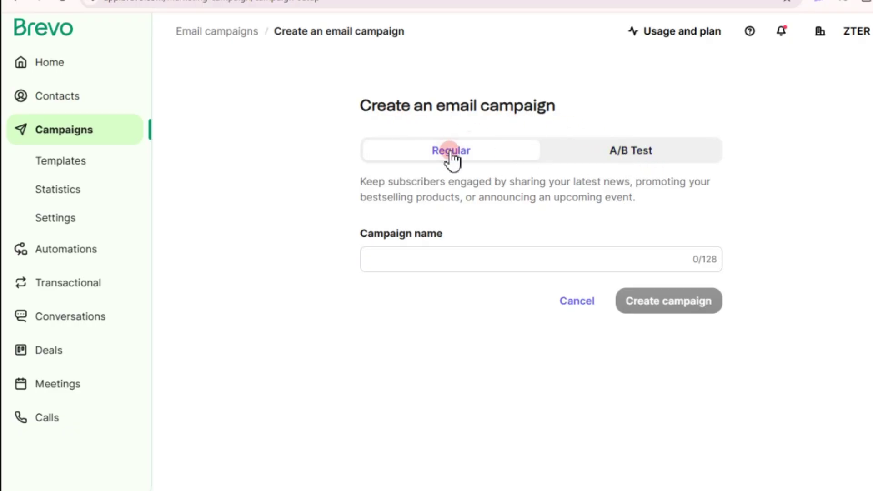
pyautogui.click(427, 269)
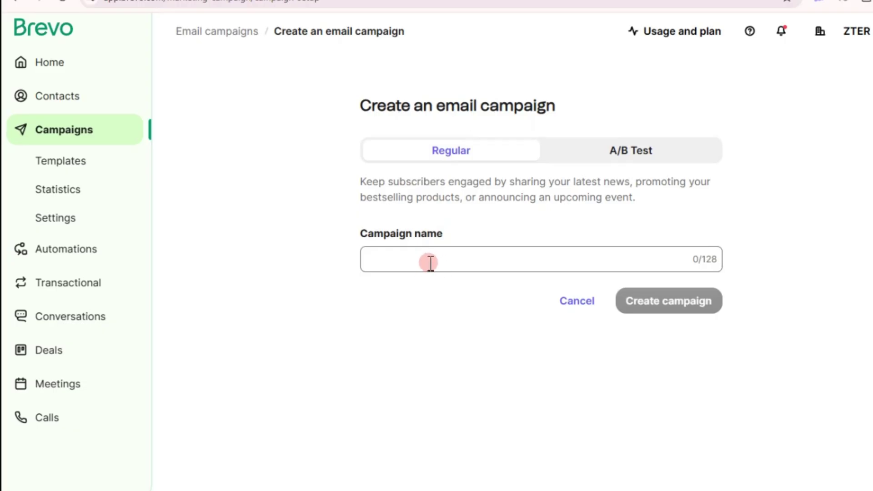
pyautogui.write('Reminders for Upcoming Sales')
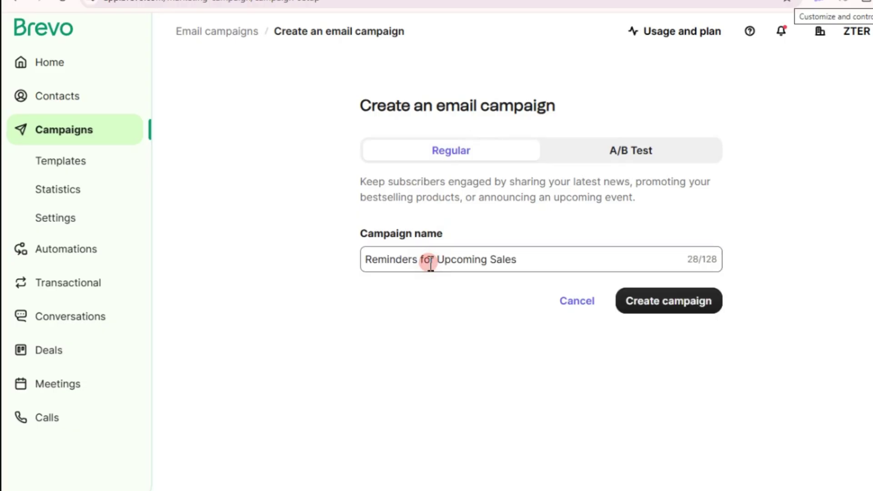
pyautogui.click(411, 282)
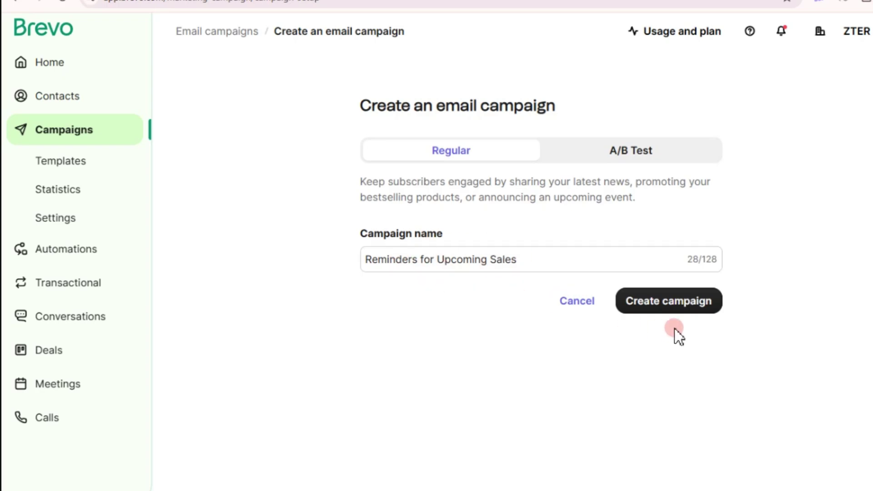
pyautogui.click(666, 302)
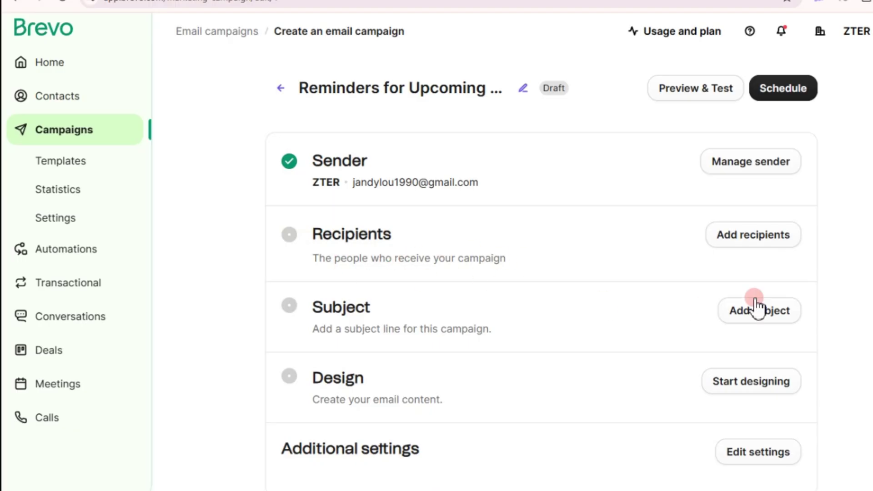
# - Send the campaign to the Staff #3 list from Your First Folder, giving 7 recipients
pyautogui.click(754, 236)
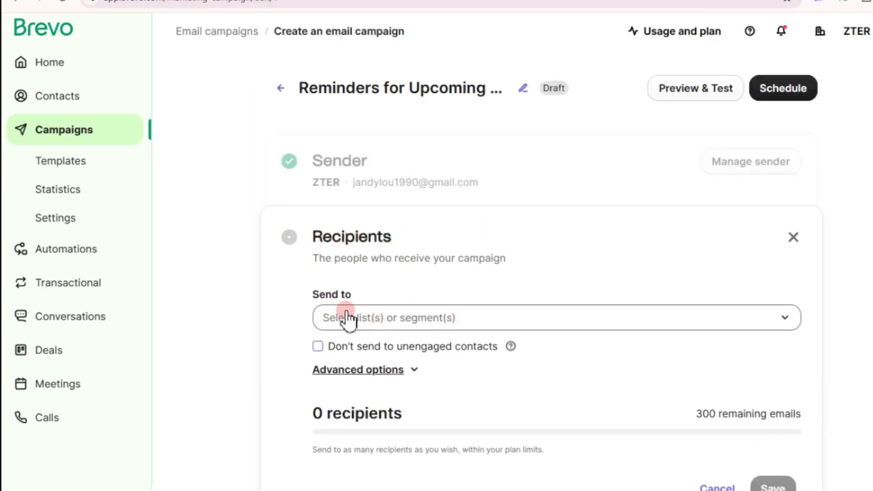
pyautogui.click(379, 320)
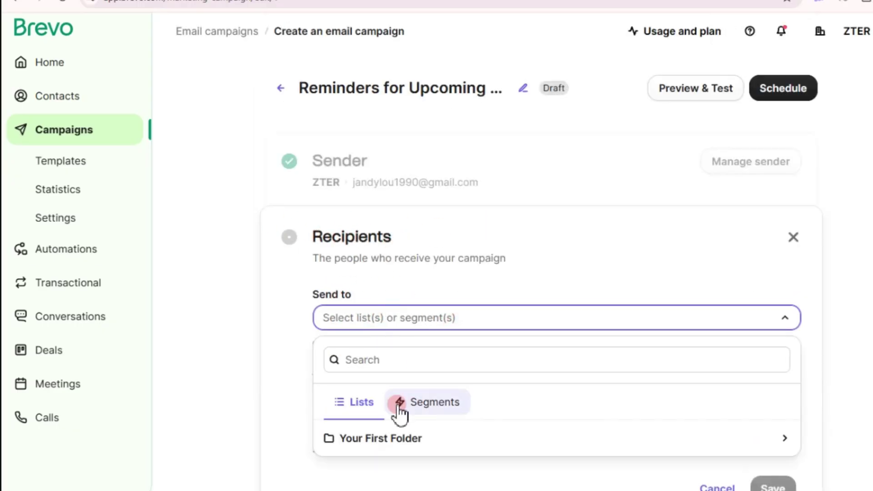
pyautogui.click(394, 438)
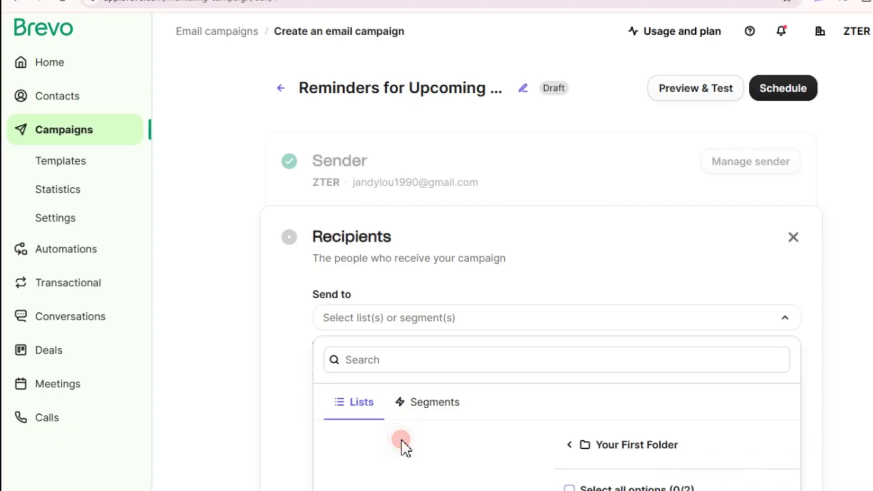
pyautogui.scroll(-1, 522, 401)
pyautogui.scroll(-1, 522, 400)
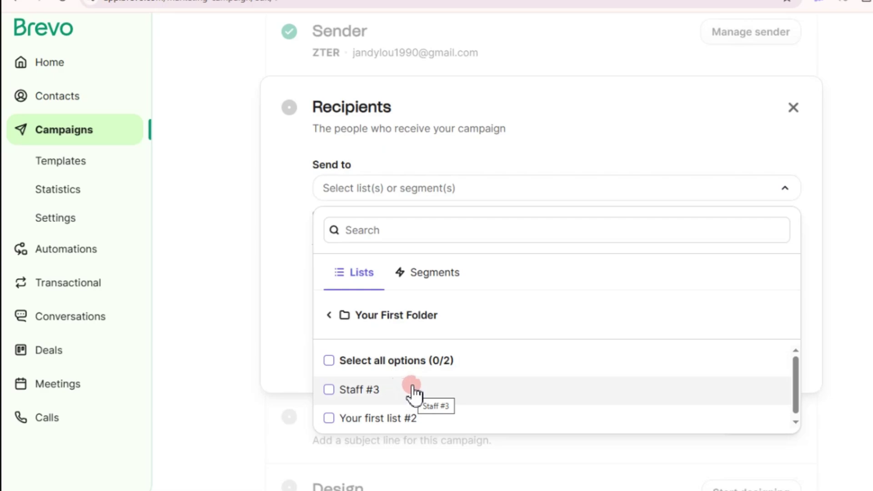
pyautogui.click(388, 391)
pyautogui.scroll(-3, 555, 350)
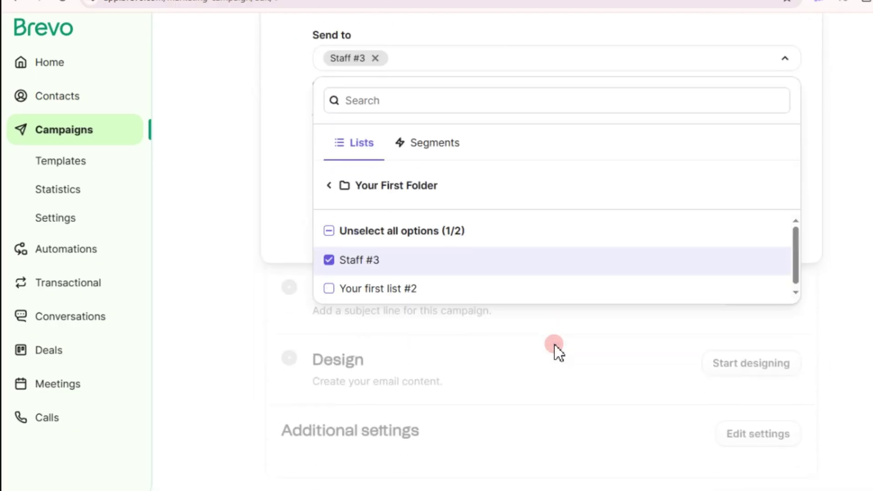
pyautogui.scroll(3, 532, 303)
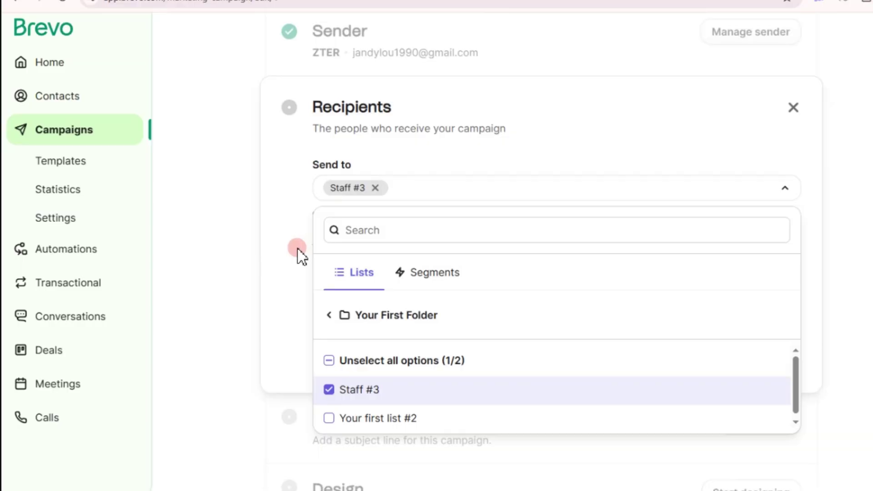
pyautogui.click(283, 268)
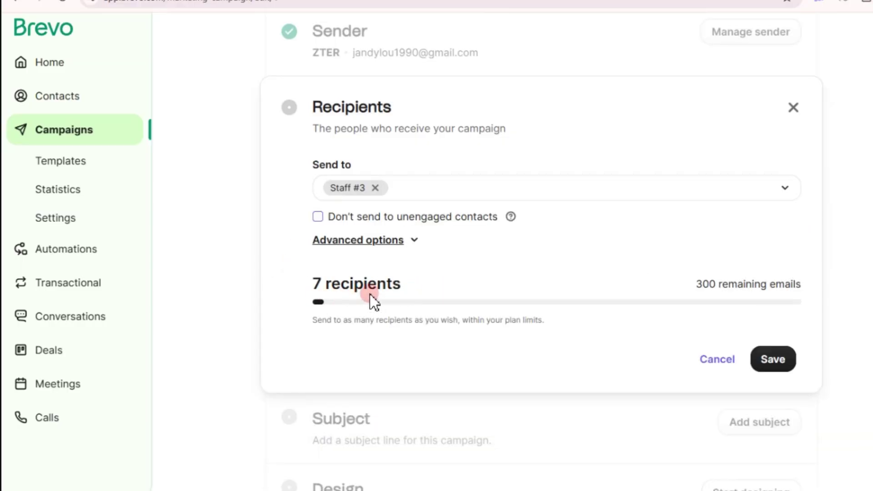
pyautogui.moveTo(692, 290); pyautogui.dragTo(801, 284)
pyautogui.click(711, 285)
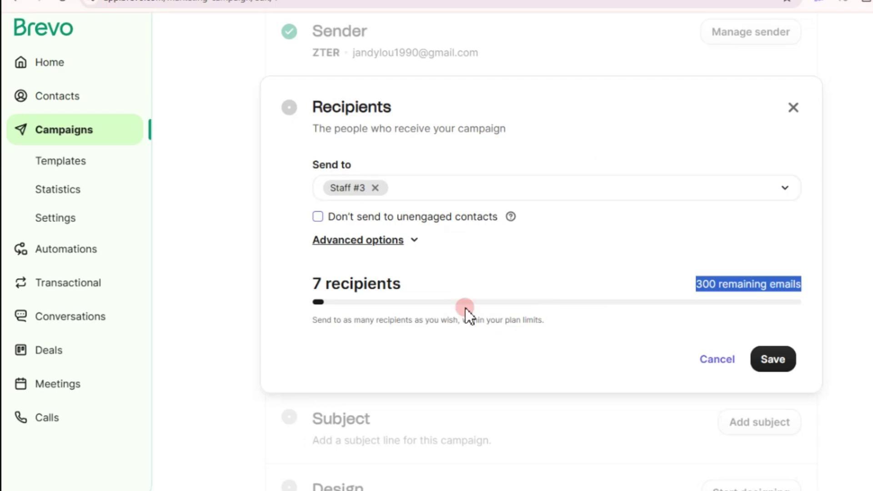
# - Save the recipients and set the campaign subject line to SALES
pyautogui.click(772, 359)
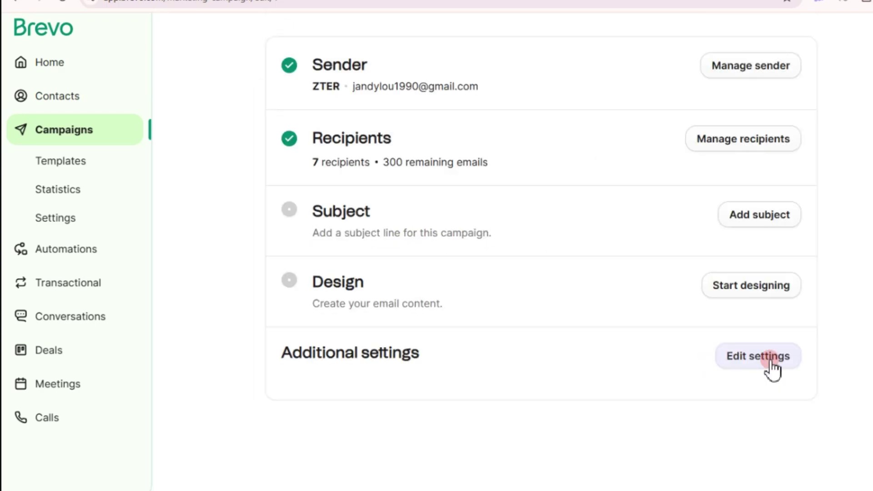
pyautogui.click(769, 218)
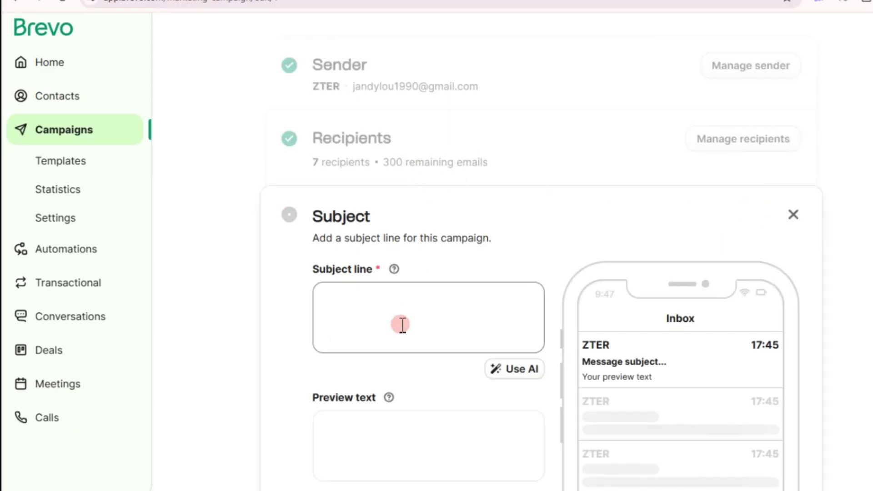
pyautogui.click(365, 308)
pyautogui.write('SALES')
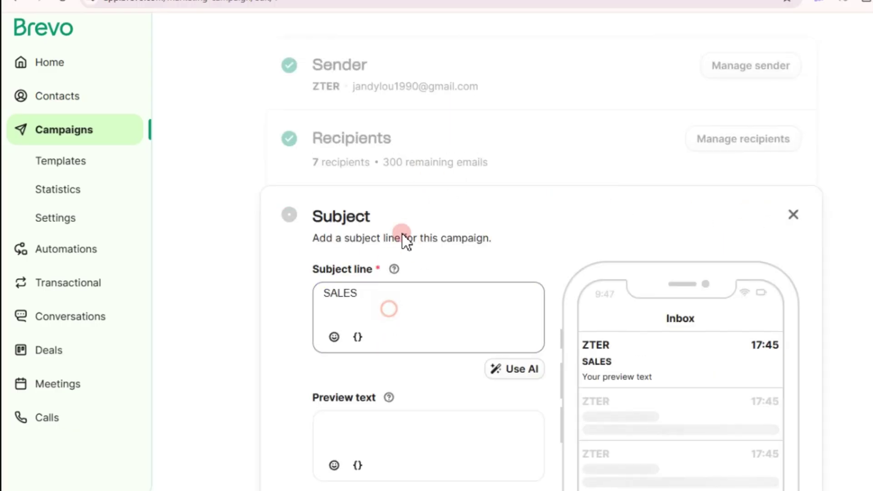
pyautogui.scroll(-2, 406, 348)
pyautogui.scroll(-3, 406, 347)
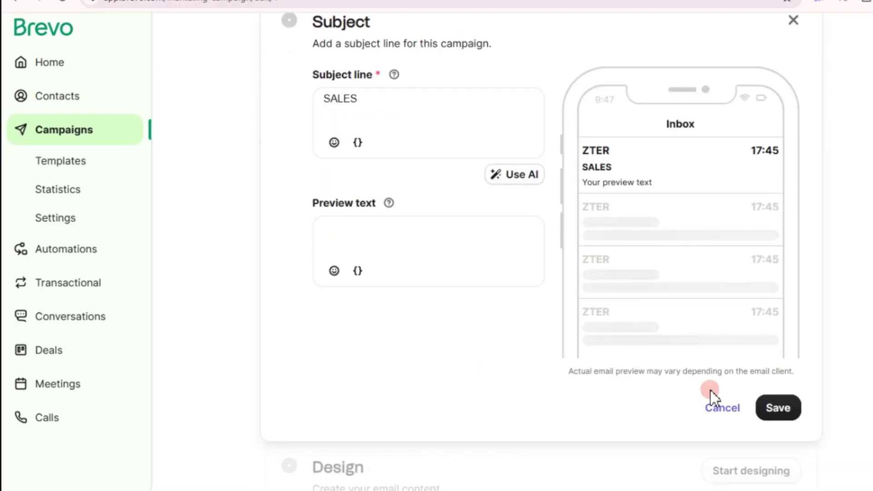
pyautogui.click(773, 410)
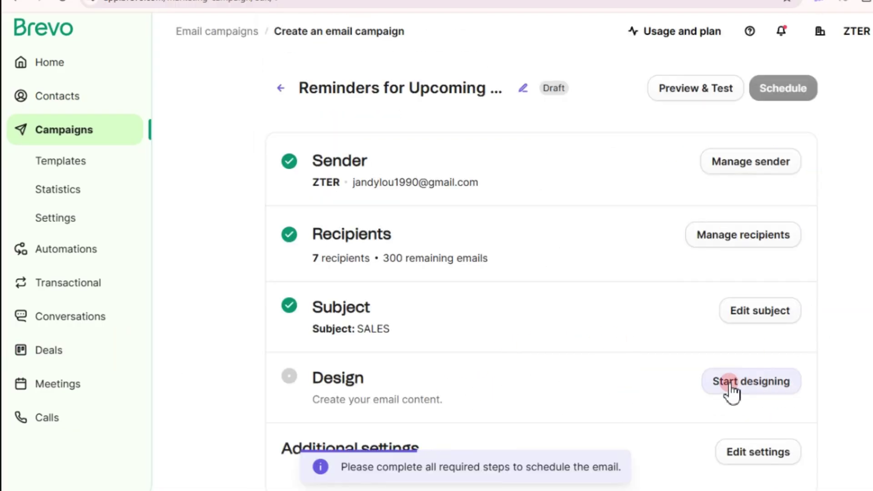
# - Use the conference-registration layout from the Layouts tab as the email's design template
pyautogui.click(755, 390)
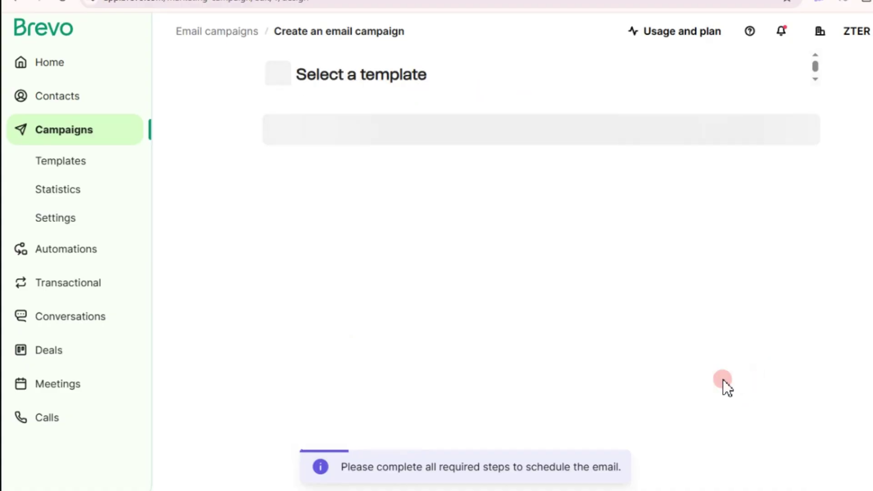
pyautogui.scroll(-3, 439, 287)
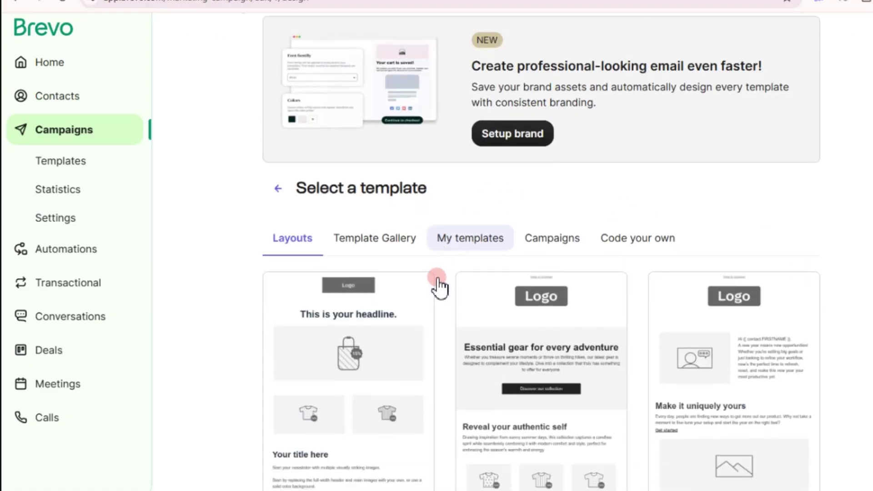
pyautogui.scroll(-4, 659, 350)
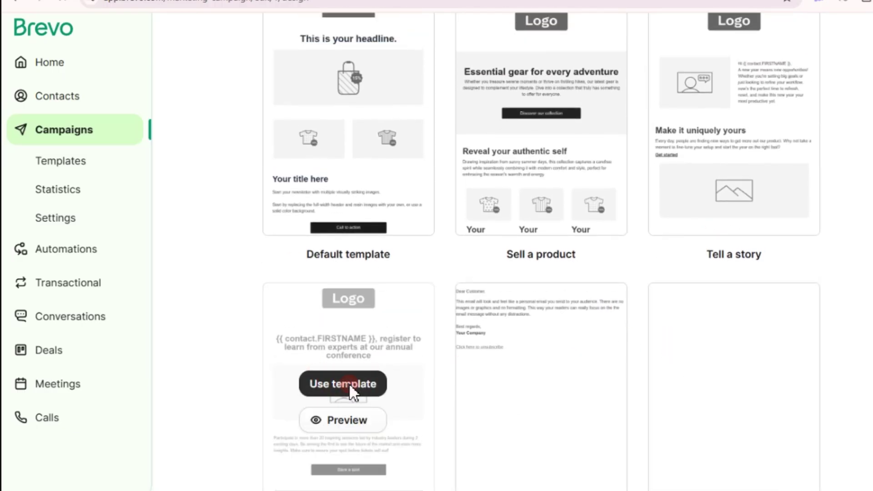
pyautogui.click(350, 385)
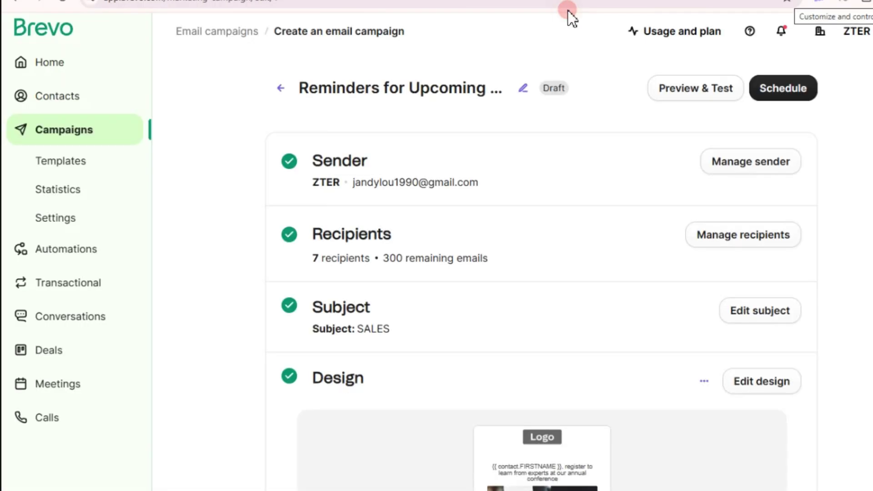
pyautogui.scroll(-5, 585, 323)
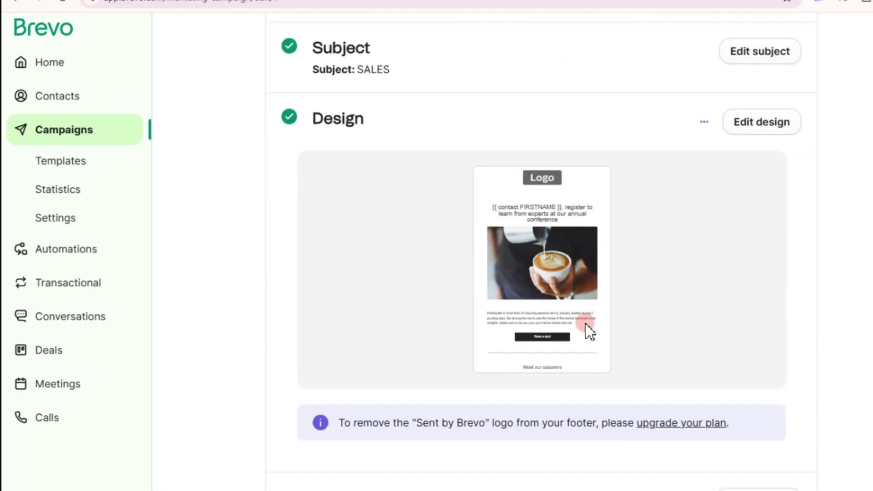
pyautogui.scroll(5, 770, 358)
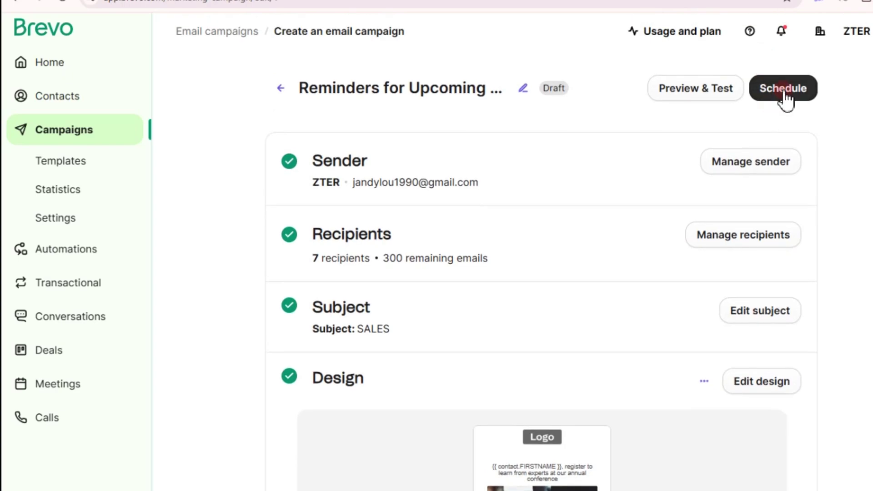
# - Set the campaign's delivery timing to Send now rather than Schedule for later, then send it
pyautogui.click(783, 89)
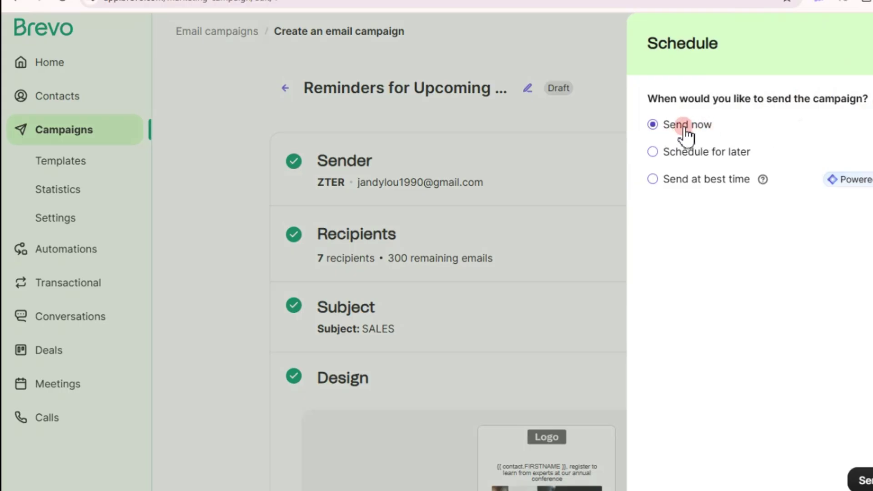
pyautogui.click(688, 153)
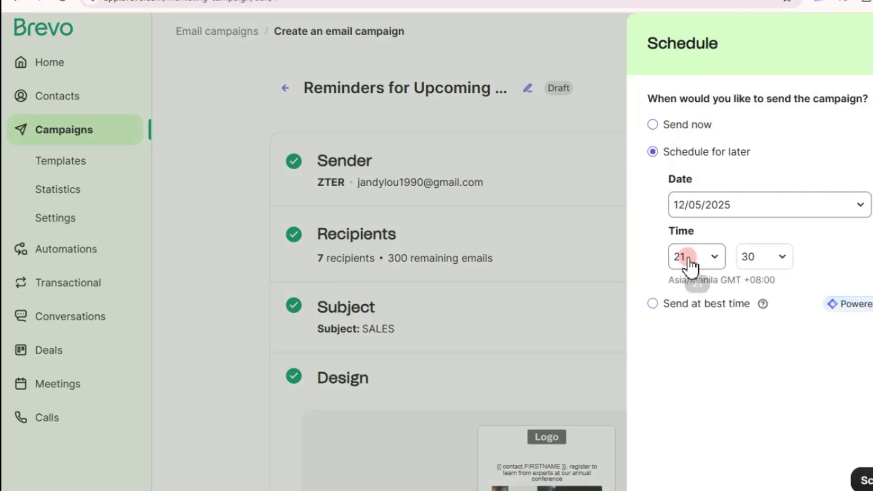
pyautogui.click(677, 129)
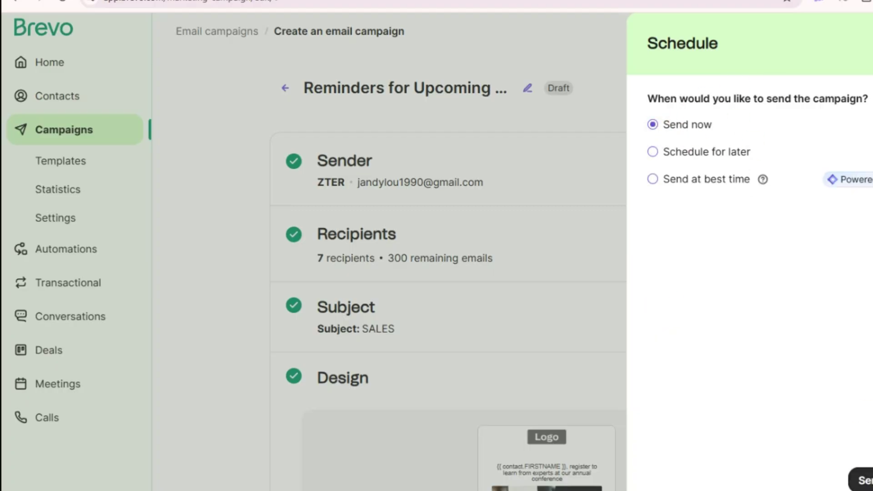
pyautogui.click(866, 481)
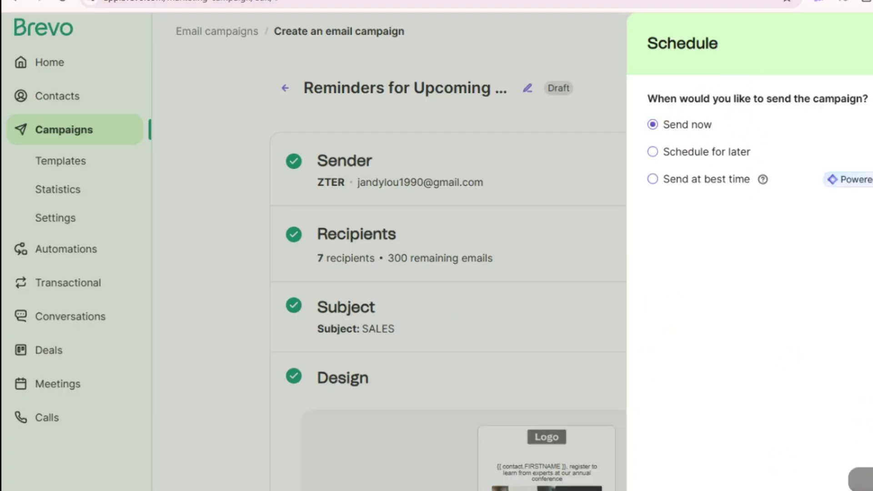